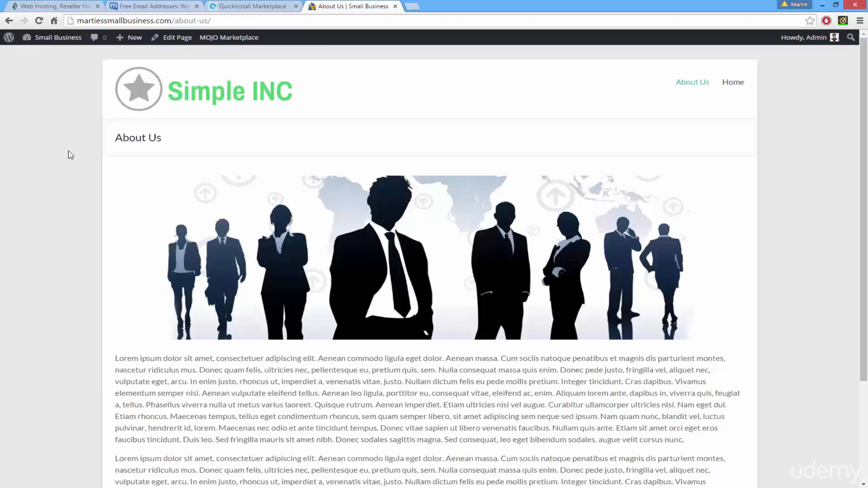
# Step: Search the site's plugin directory for "contact form 7", and install and activate the Contact Form 7 plugin
pyautogui.click(63, 39)
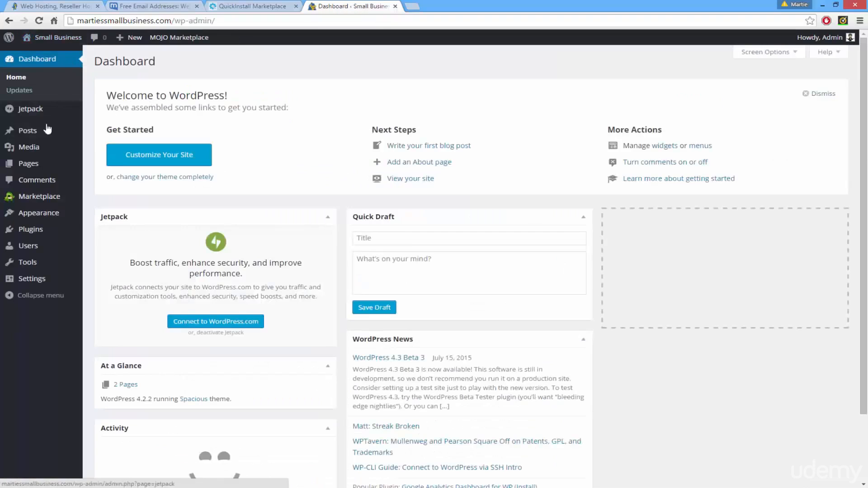
pyautogui.click(29, 230)
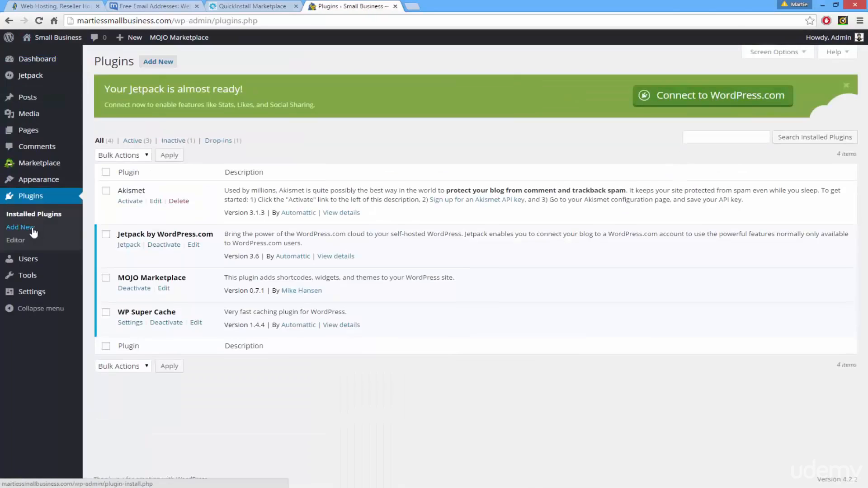
pyautogui.click(166, 62)
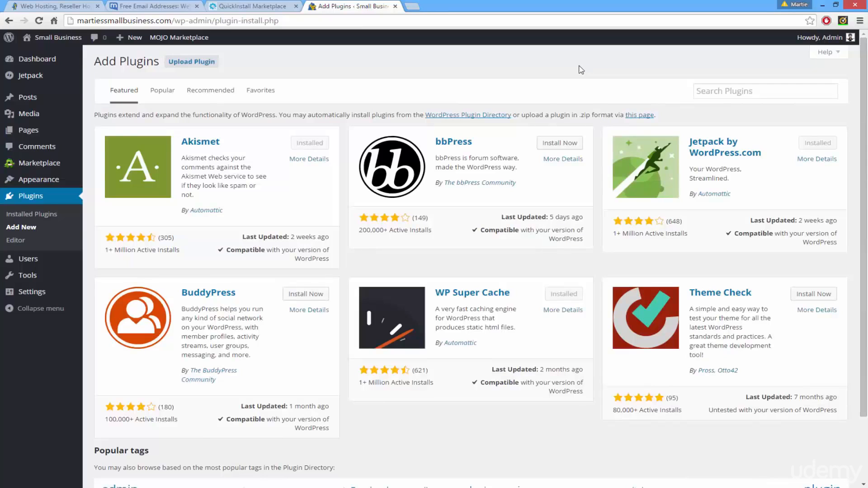
pyautogui.click(746, 91)
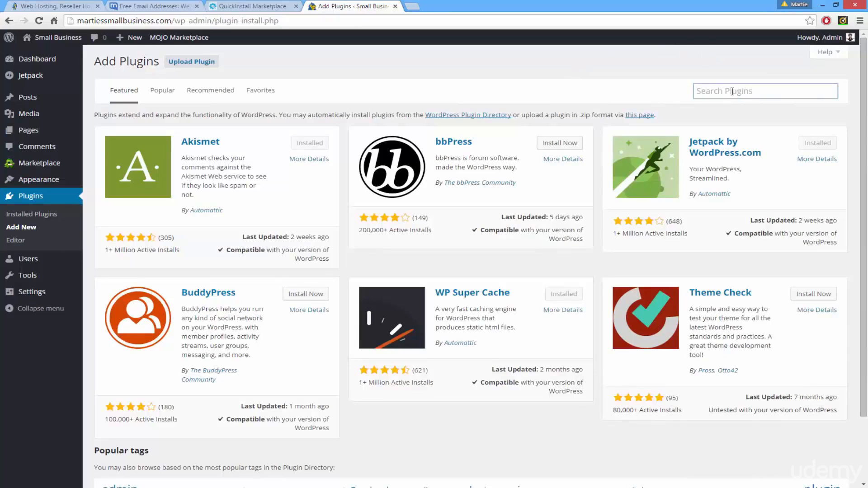
pyautogui.write('contact form 7')
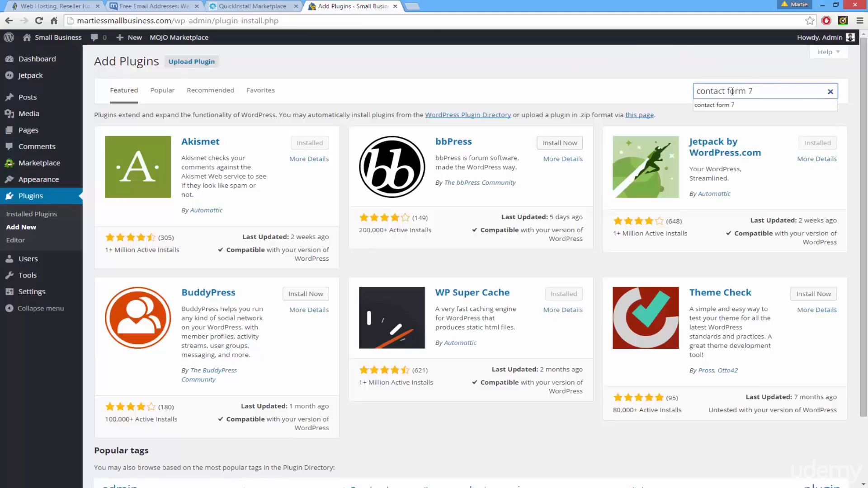
pyautogui.press('Return')
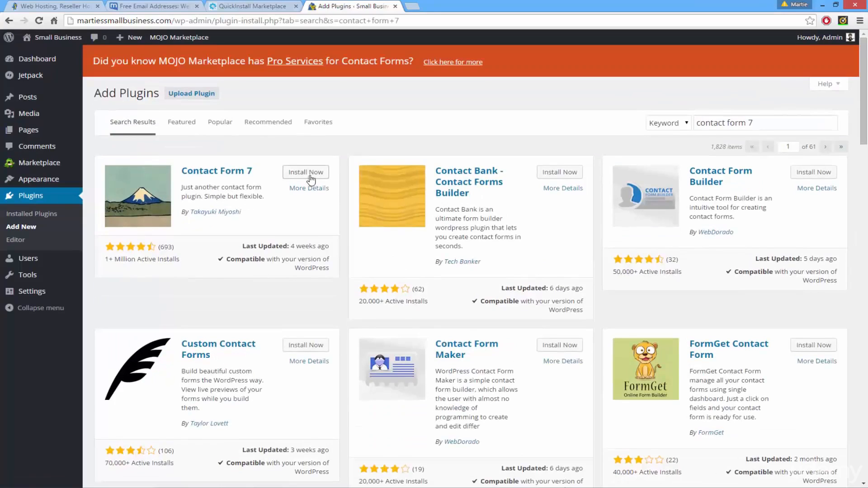
pyautogui.click(317, 176)
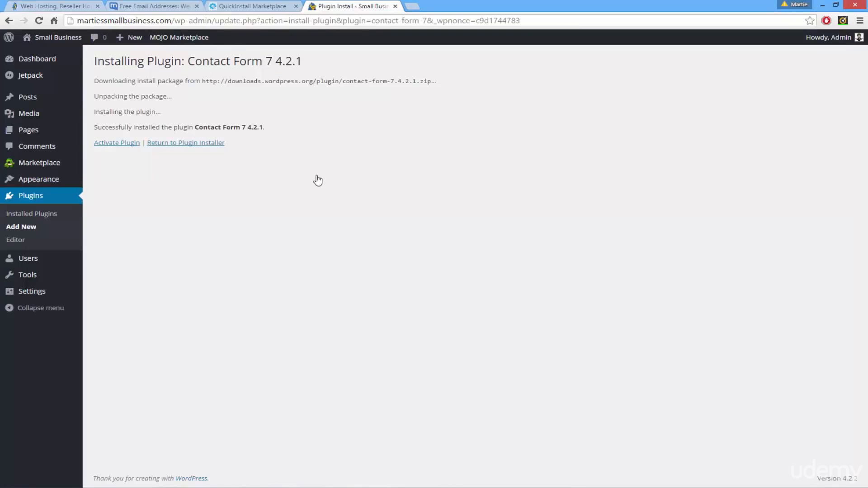
pyautogui.click(119, 143)
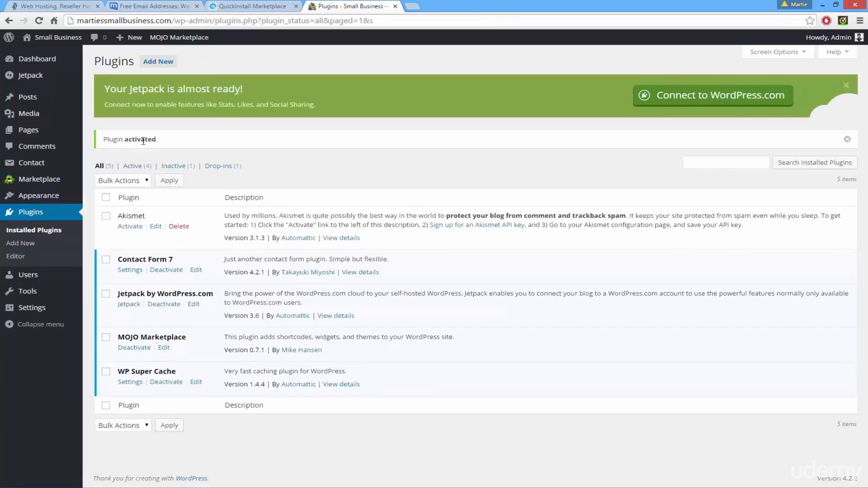
# Step: Copy the shortcode of "Contact form 1" from the list of contact forms
pyautogui.moveTo(25, 168)
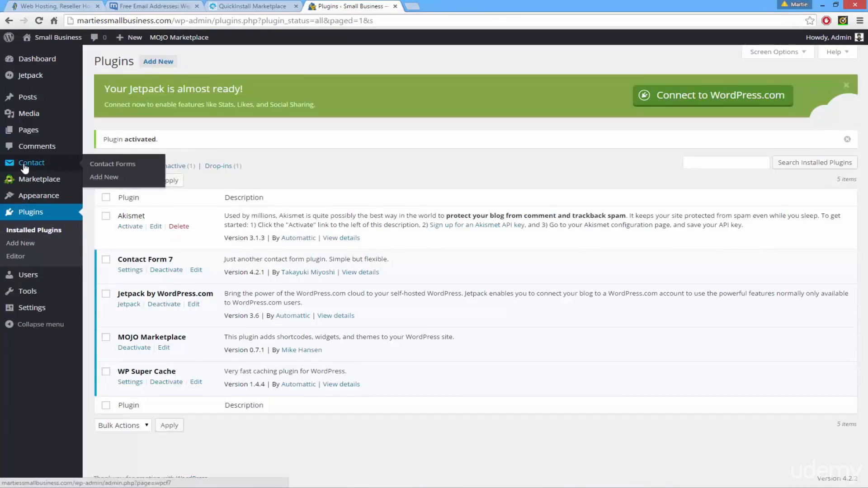
pyautogui.click(47, 168)
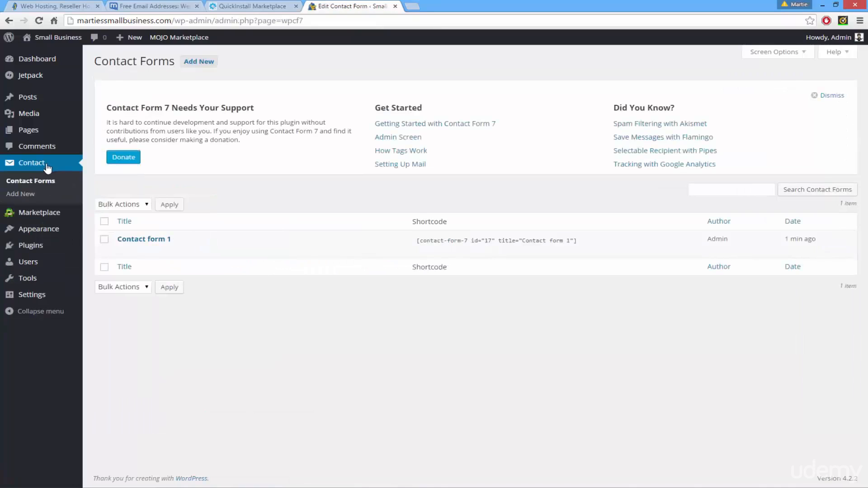
pyautogui.rightClick(467, 245)
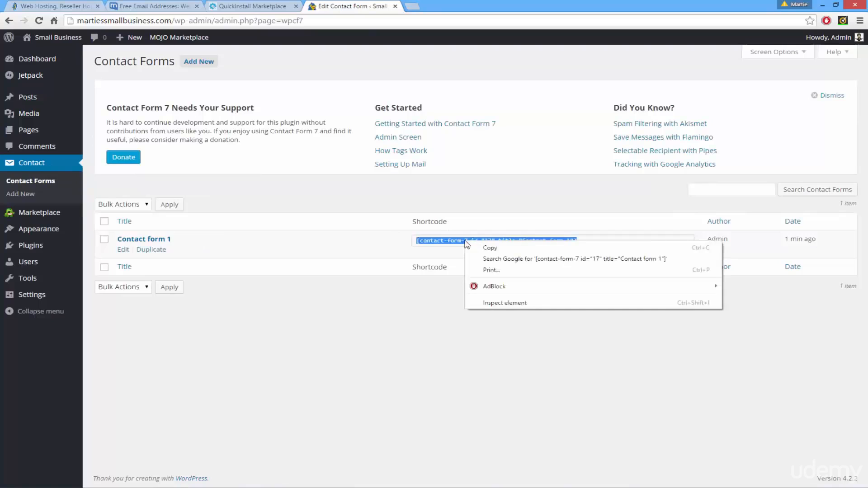
pyautogui.click(481, 249)
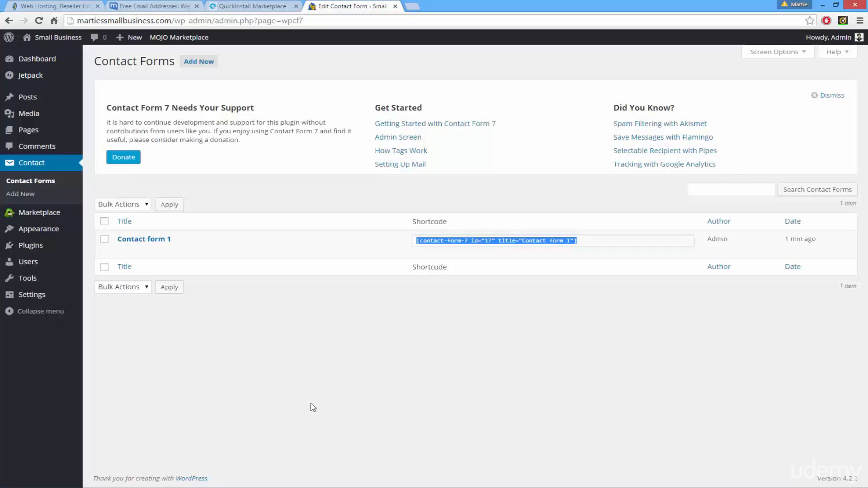
pyautogui.rightClick(470, 244)
pyautogui.click(487, 252)
# Step: Create a new page titled "Contact Us"
pyautogui.click(28, 132)
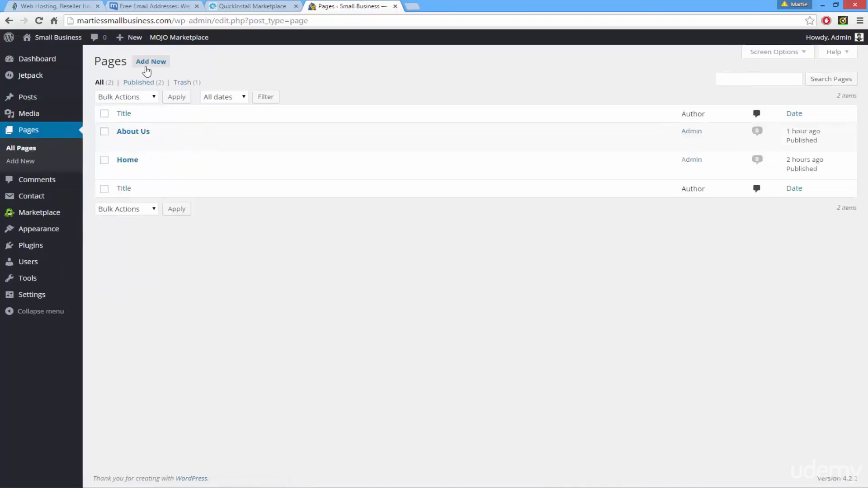
pyautogui.click(157, 67)
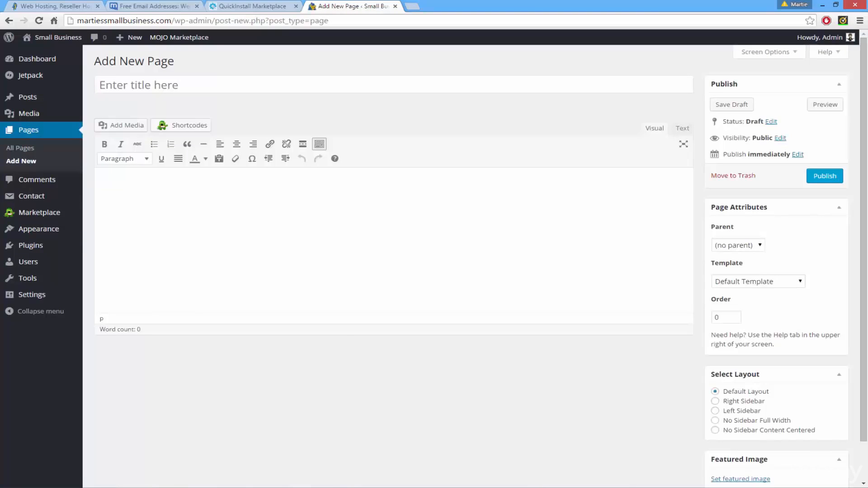
pyautogui.click(289, 85)
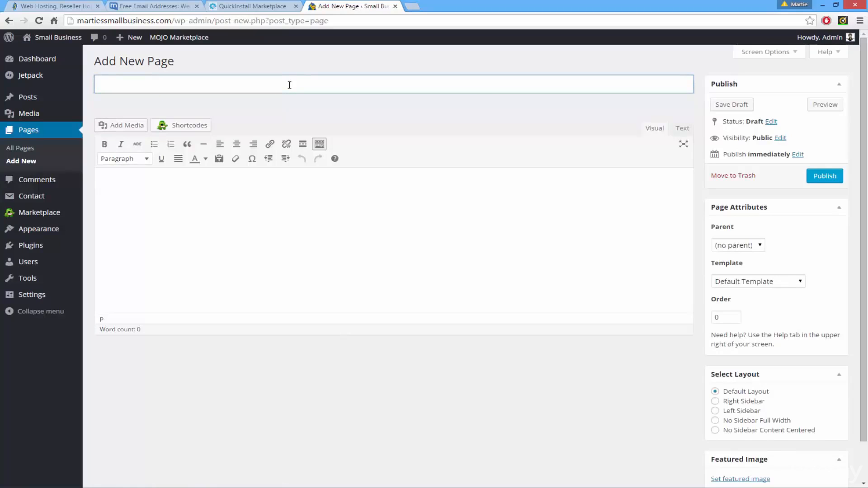
pyautogui.write('Contact Us')
# Step: Write an intro inviting visitors to fill out the form below for a reply as soon as possible, and paste the contact form shortcode beneath it
pyautogui.click(305, 192)
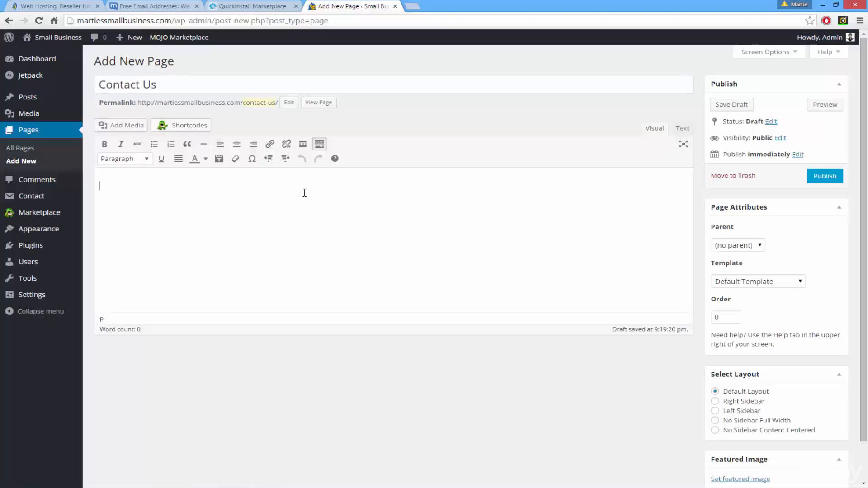
pyautogui.write('If you need to get in contact with us for any r')
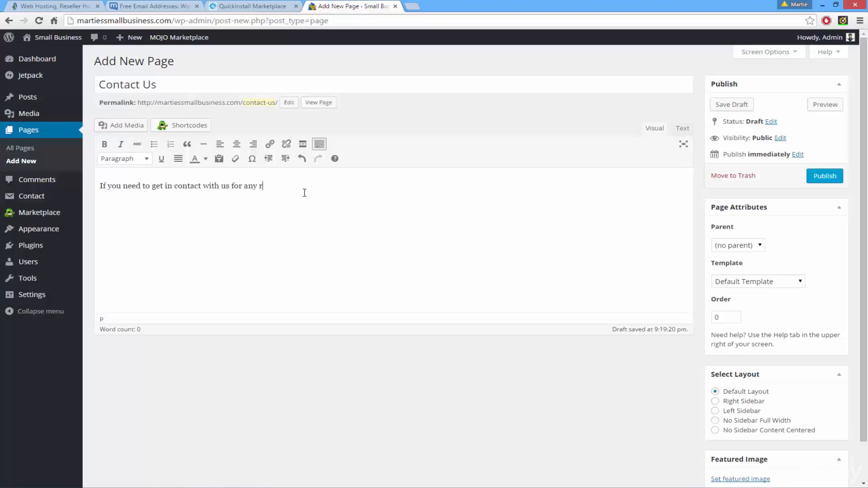
pyautogui.write('eason, you can fill out the form below a')
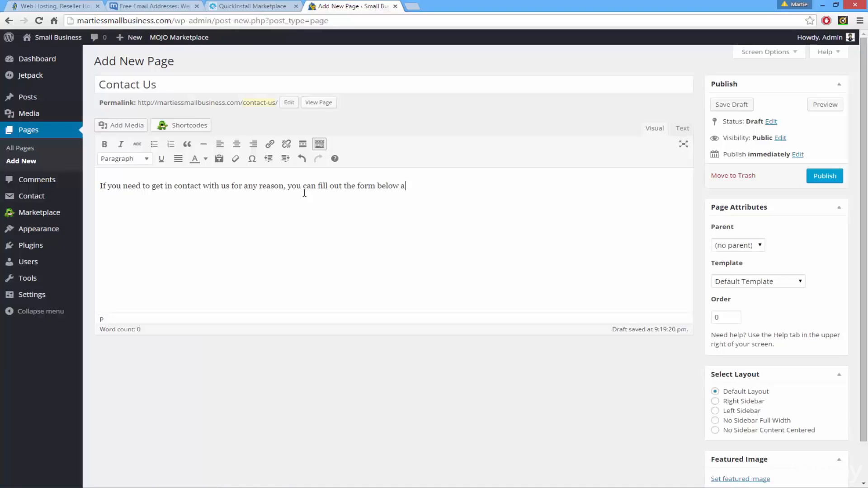
pyautogui.write('nd we will get back as s')
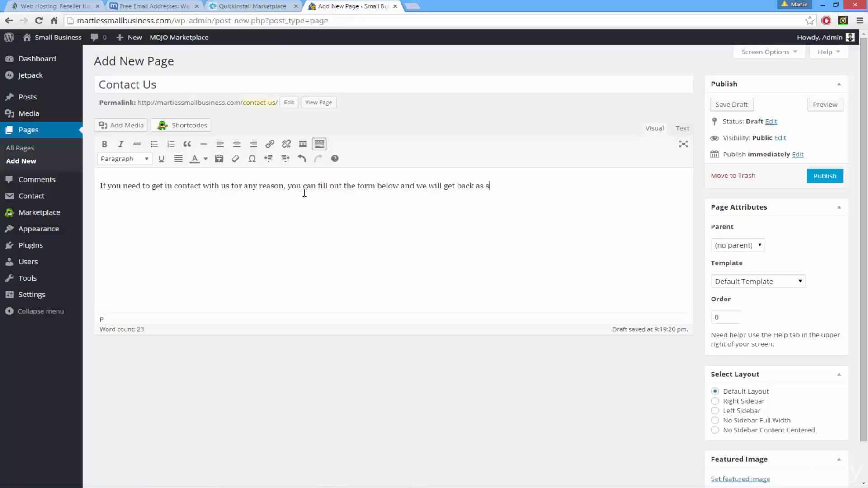
pyautogui.write('oon as possible.')
pyautogui.rightClick(136, 225)
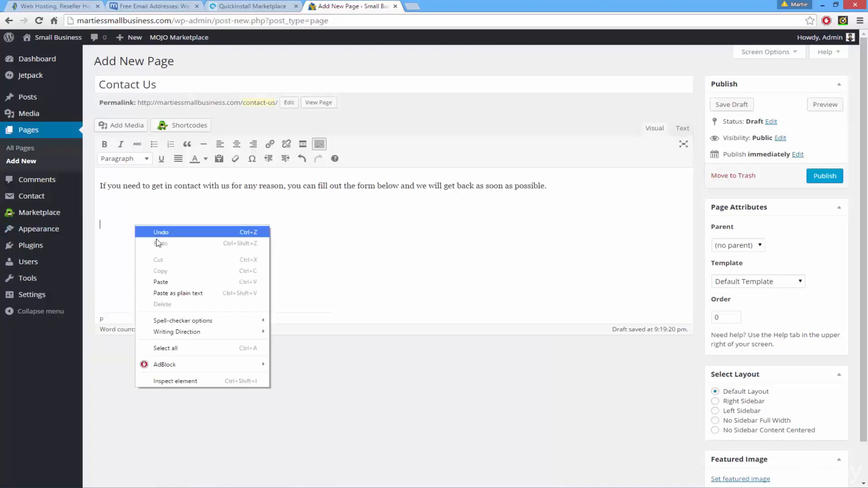
pyautogui.click(187, 282)
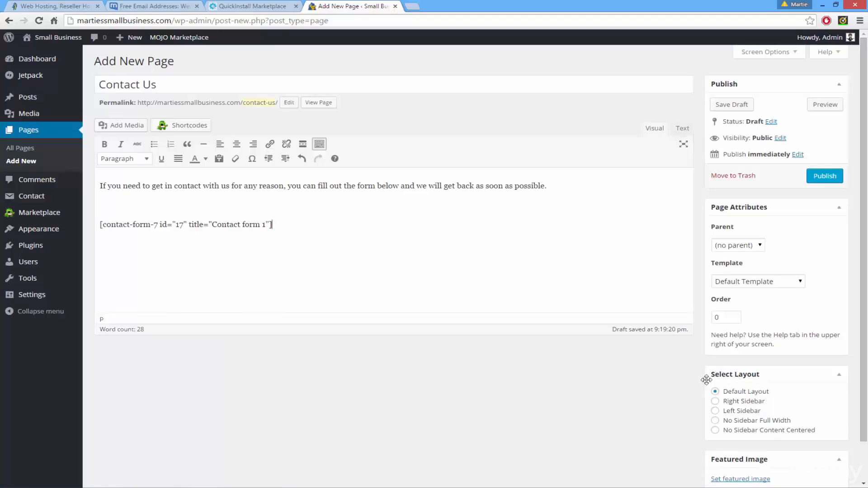
# Step: Set the page layout to No Sidebar Full Width and publish the Contact Us page
pyautogui.click(715, 421)
pyautogui.click(826, 177)
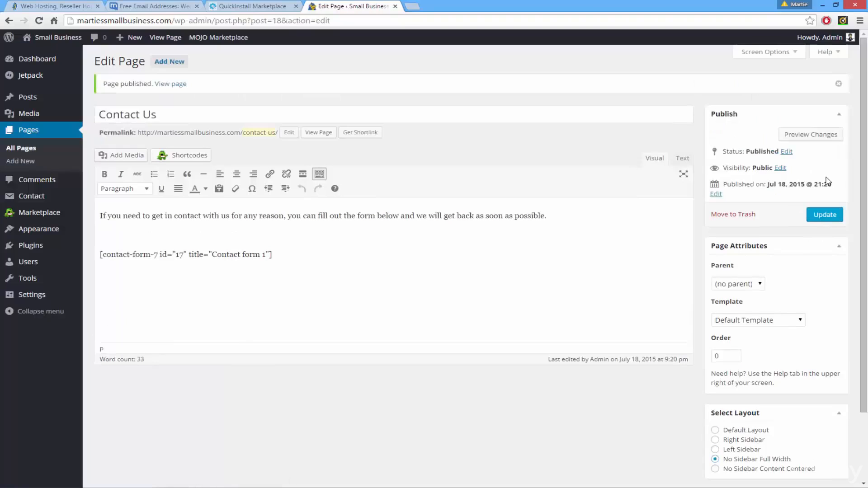
# Step: View the published Contact Us page and examine its intro text and the form's name, email, subject and message fields
pyautogui.click(170, 84)
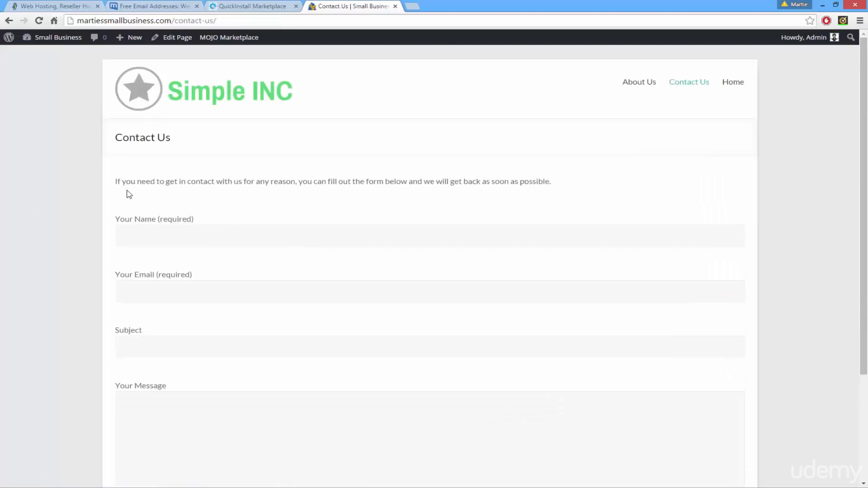
pyautogui.moveTo(117, 181); pyautogui.dragTo(525, 181)
pyautogui.click(184, 242)
pyautogui.click(184, 297)
pyautogui.click(186, 349)
pyautogui.click(188, 430)
pyautogui.scroll(-2, 57, 231)
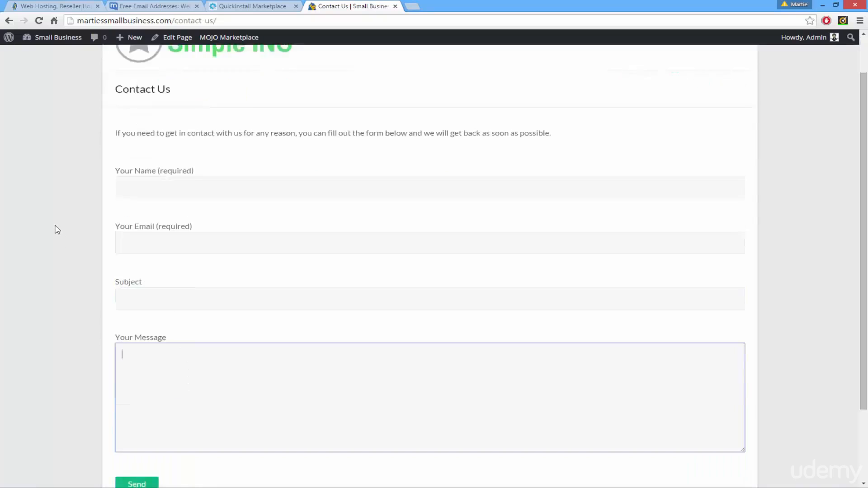
pyautogui.click(178, 144)
pyautogui.click(172, 197)
pyautogui.click(170, 254)
pyautogui.click(146, 313)
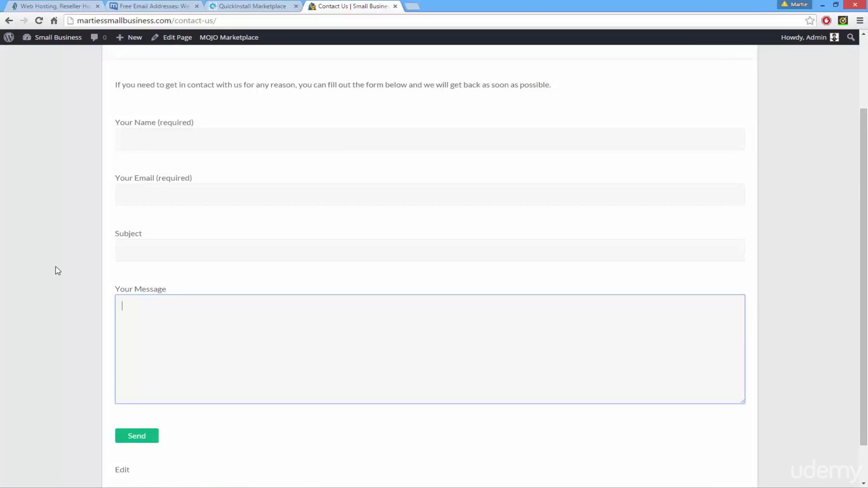
pyautogui.scroll(2, 58, 270)
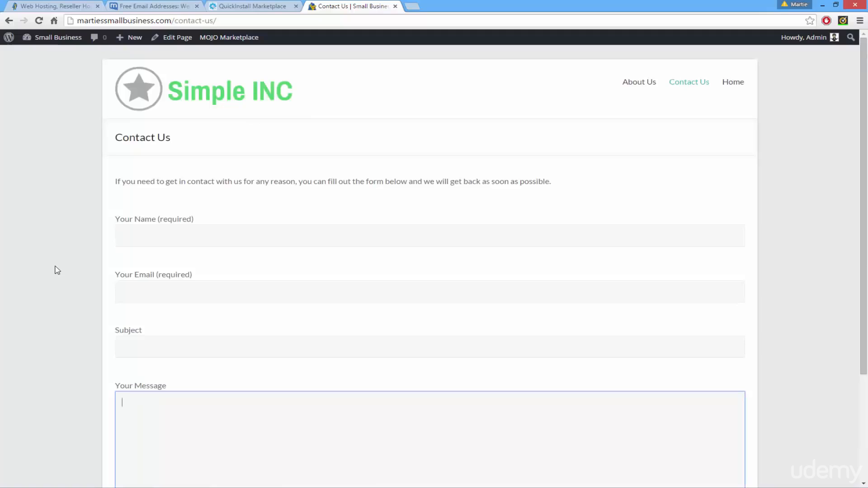
# Step: Review the site's e-mail address in the General Settings and save the settings
pyautogui.click(57, 41)
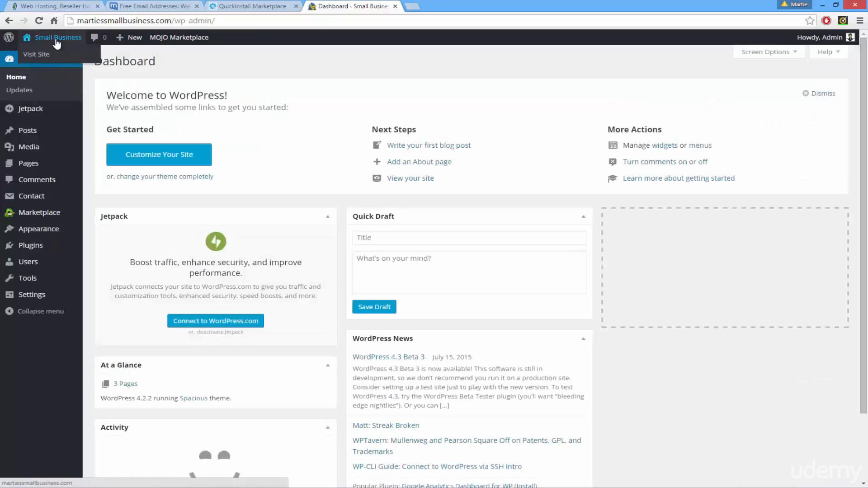
pyautogui.click(46, 299)
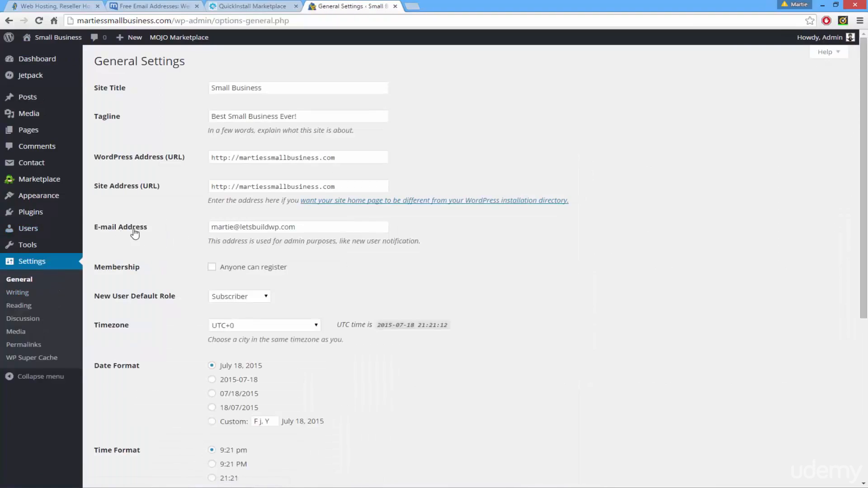
pyautogui.moveTo(298, 226); pyautogui.dragTo(212, 227)
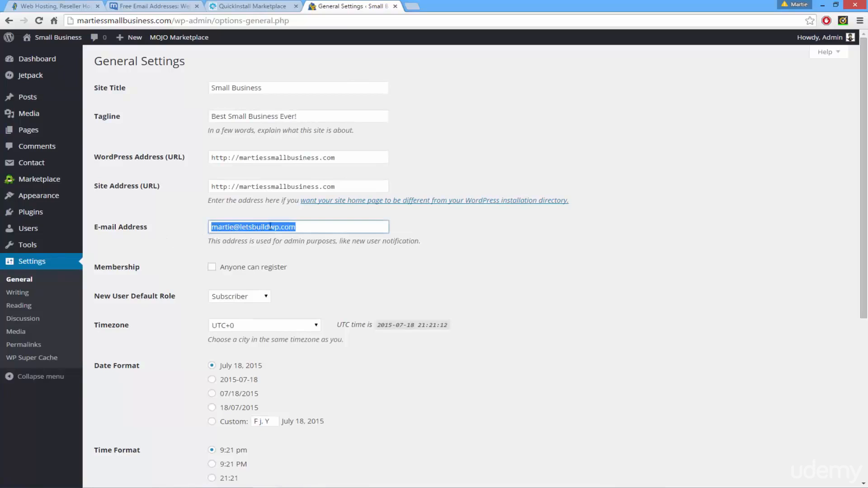
pyautogui.click(201, 234)
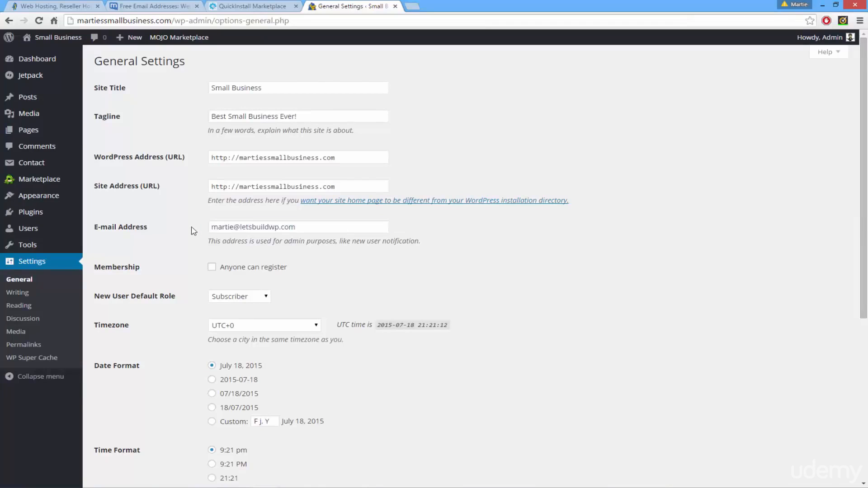
pyautogui.scroll(-3, 194, 224)
pyautogui.scroll(-3, 192, 224)
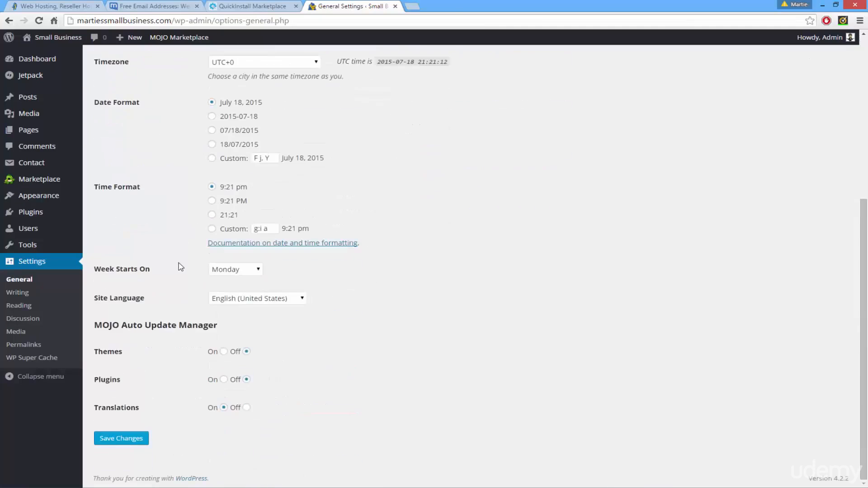
pyautogui.click(120, 439)
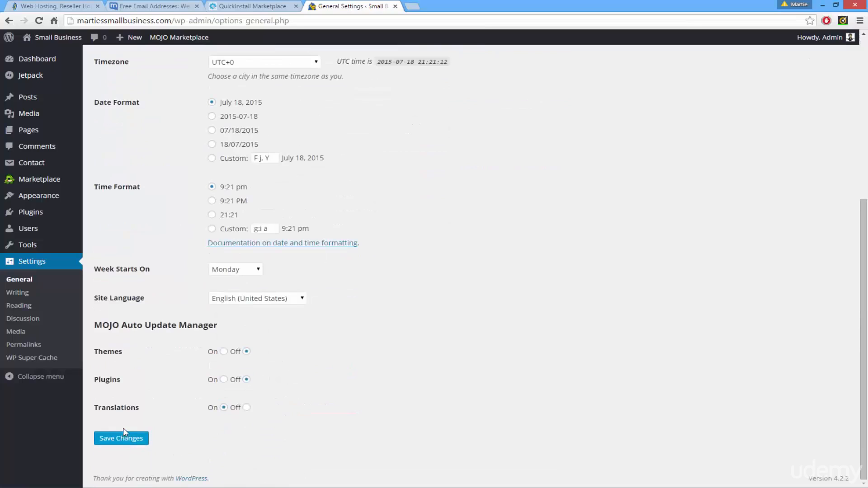